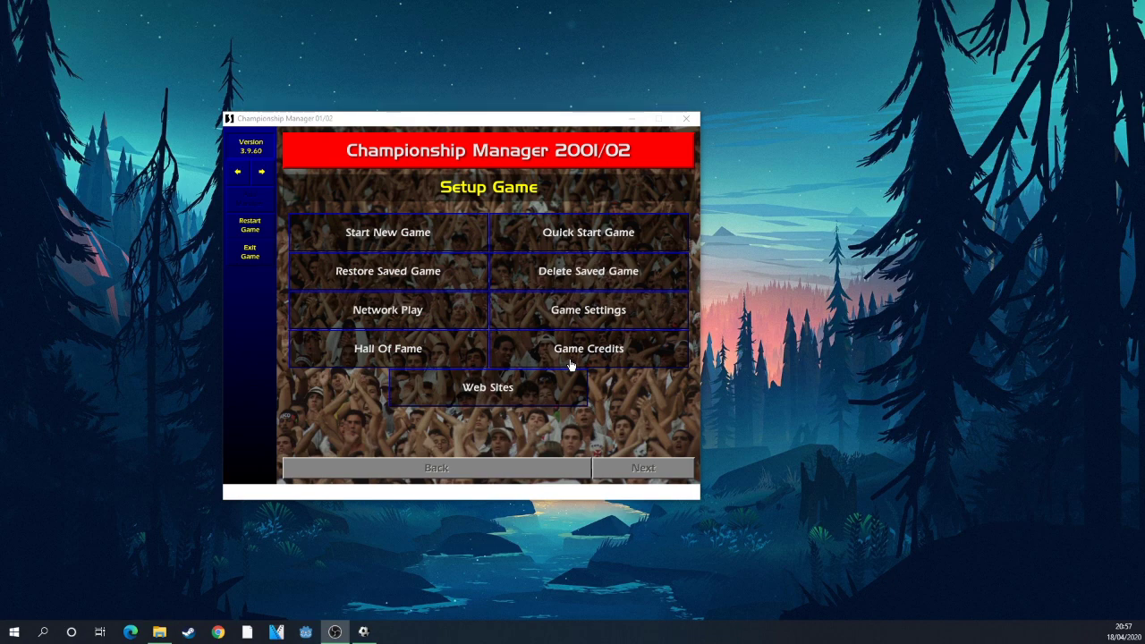
Start a Quick Start game from the ENG file, which brings up the Insert CD prompt
left_click(562, 235)
left_click(515, 280)
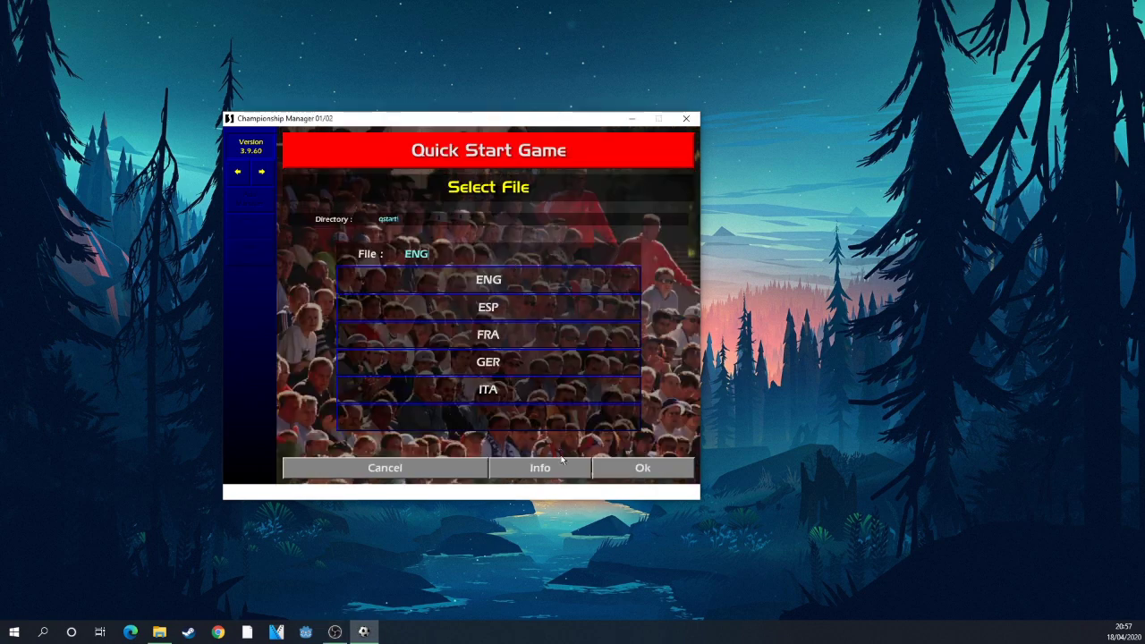
left_click(633, 468)
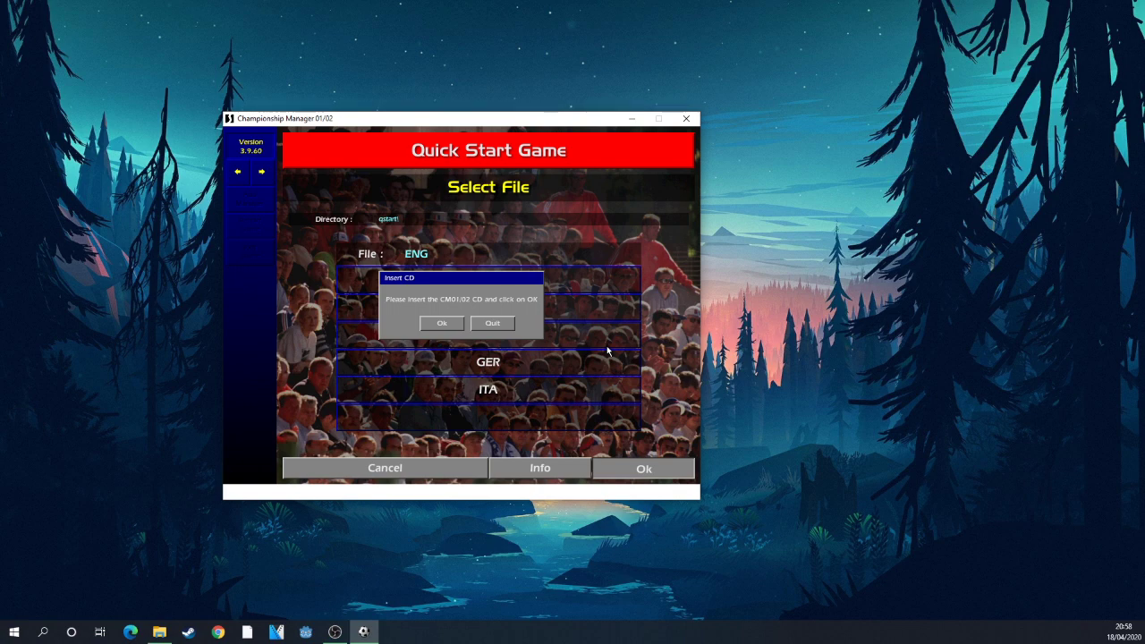
Place File Explorer beside the game, showing the CM0102 disc image in CMDownload
left_click_drag(519, 117, 328, 26)
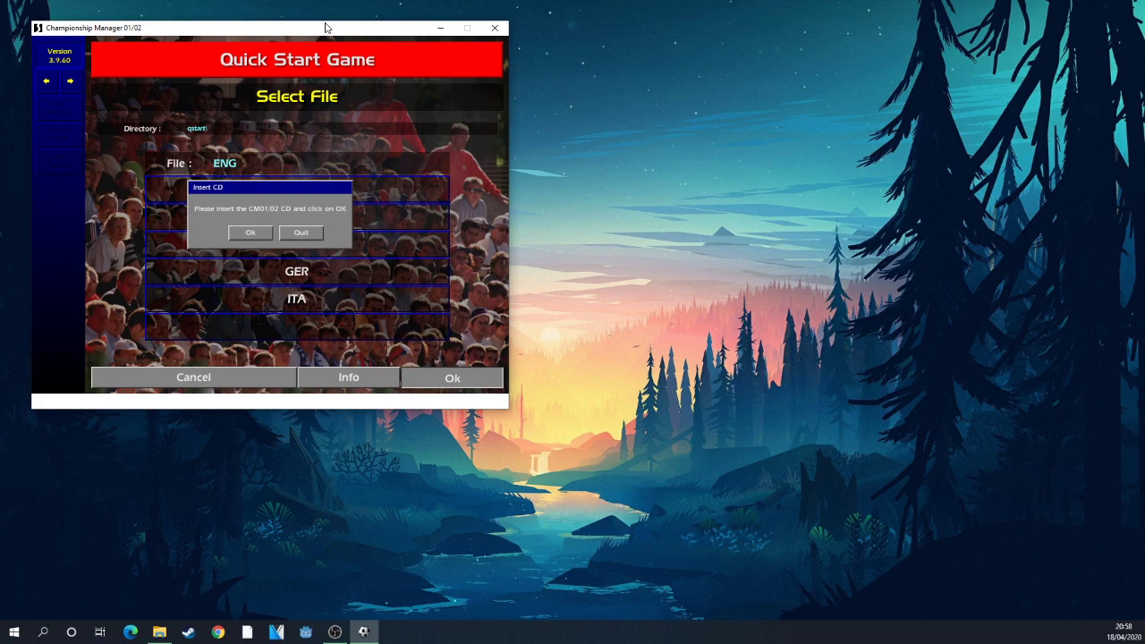
left_click(159, 632)
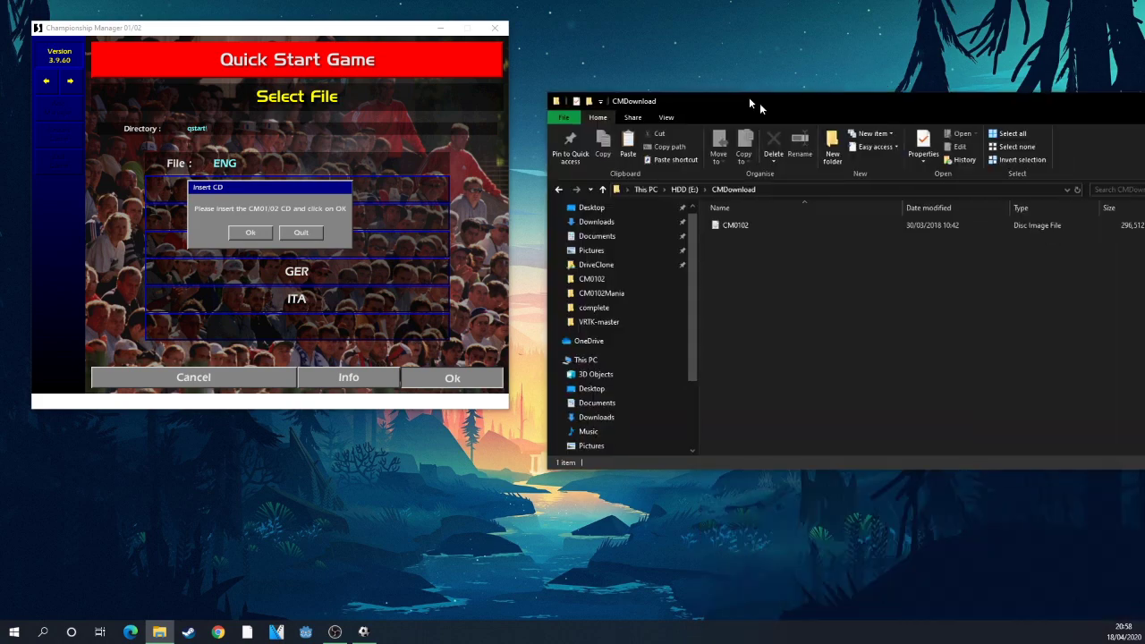
left_click_drag(759, 103, 714, 109)
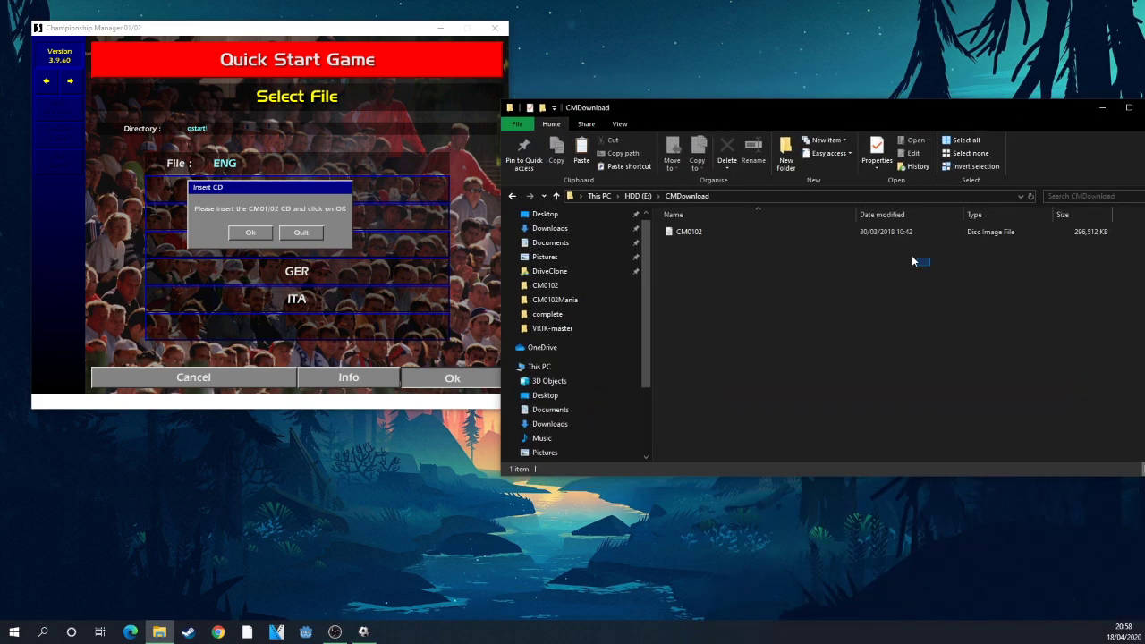
left_click_drag(911, 261, 858, 229)
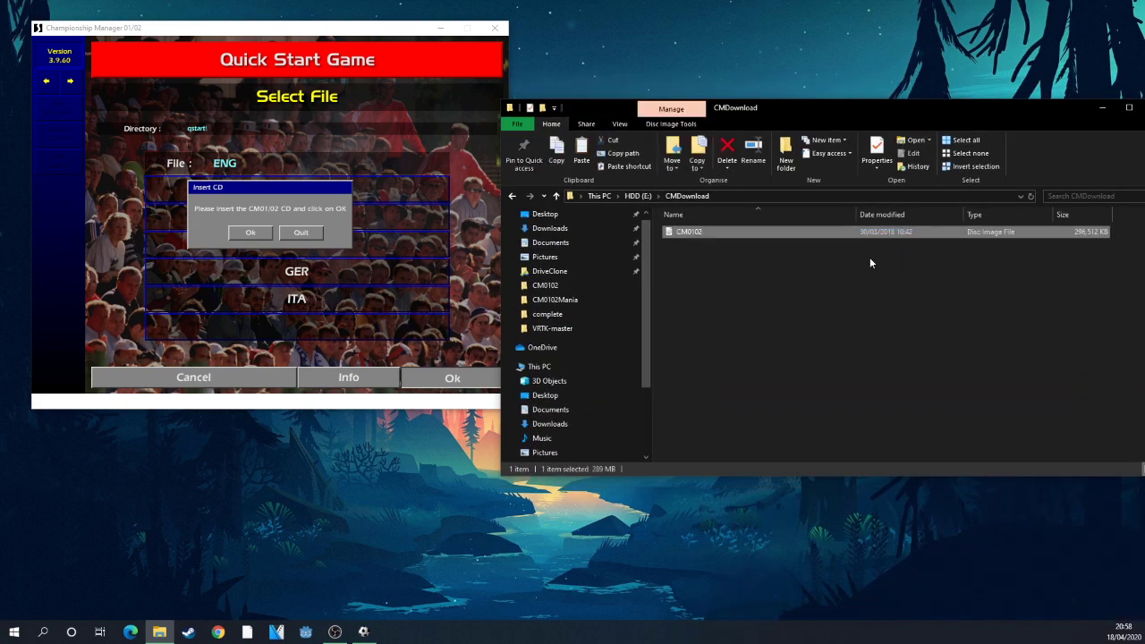
left_click(801, 274)
left_click(828, 231)
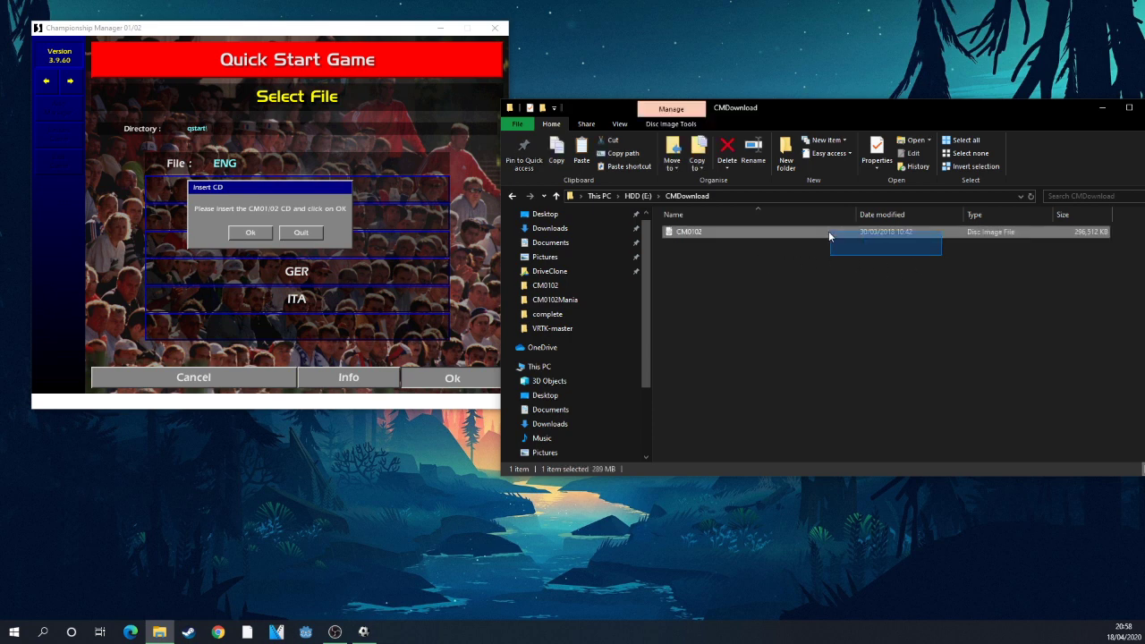
left_click(820, 250)
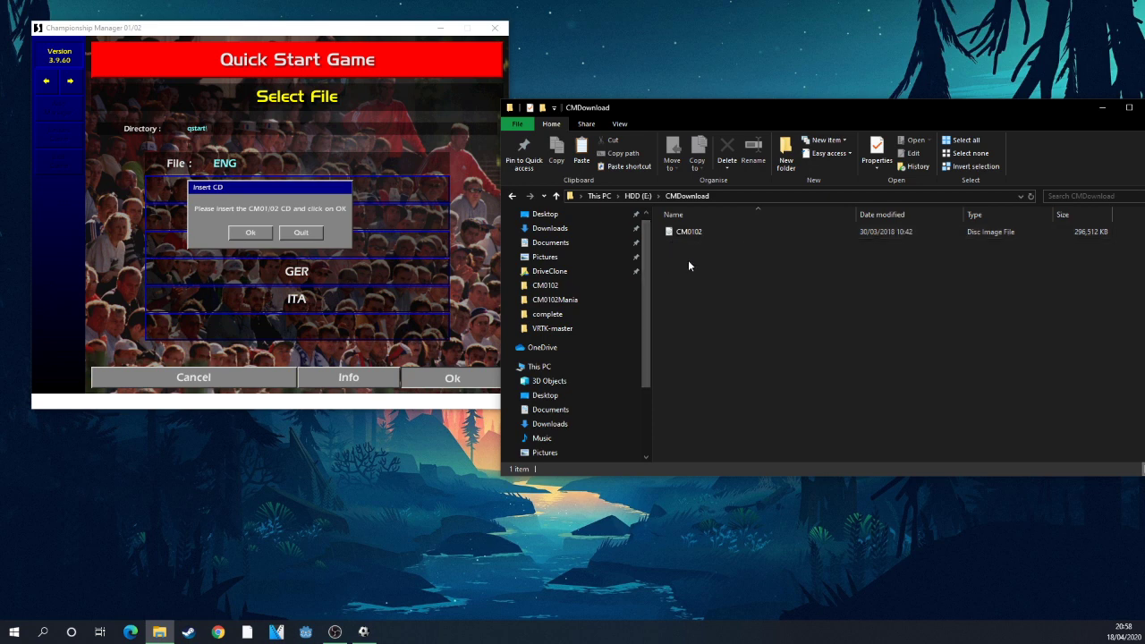
Mount the CM0102 image as DVD Drive (F:) and confirm the game's Insert CD dialog
right_click(697, 232)
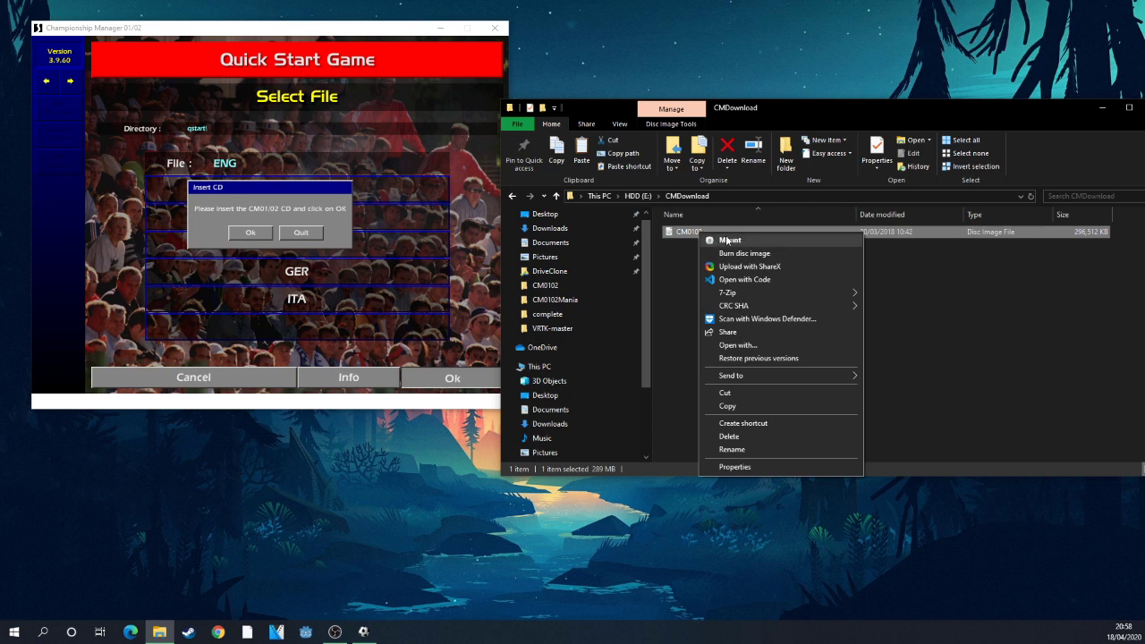
left_click(730, 240)
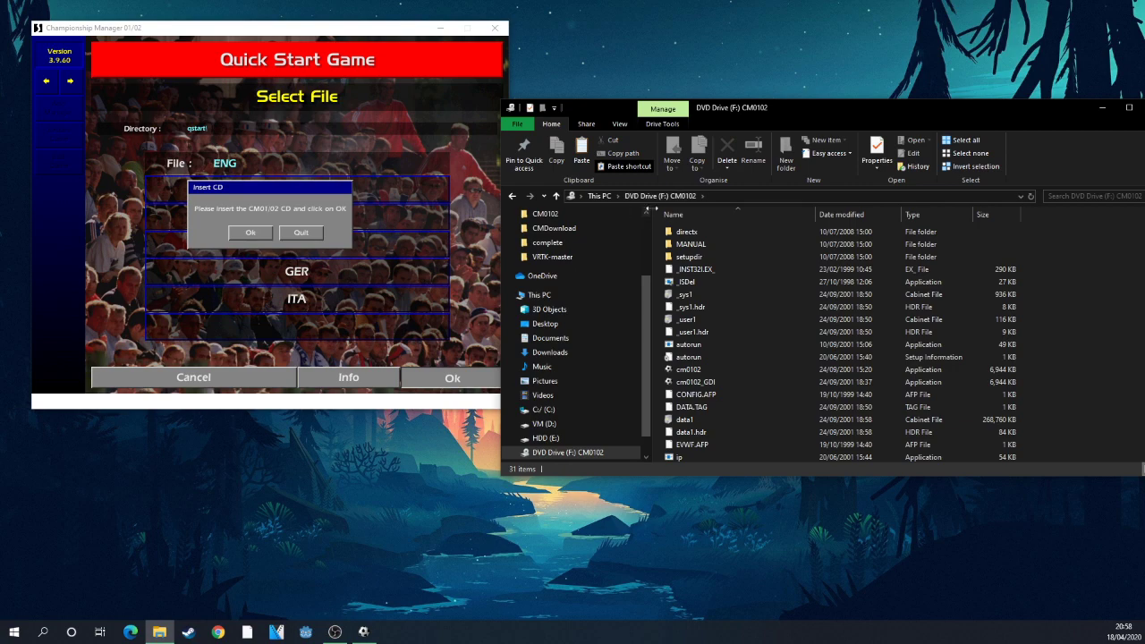
left_click(251, 232)
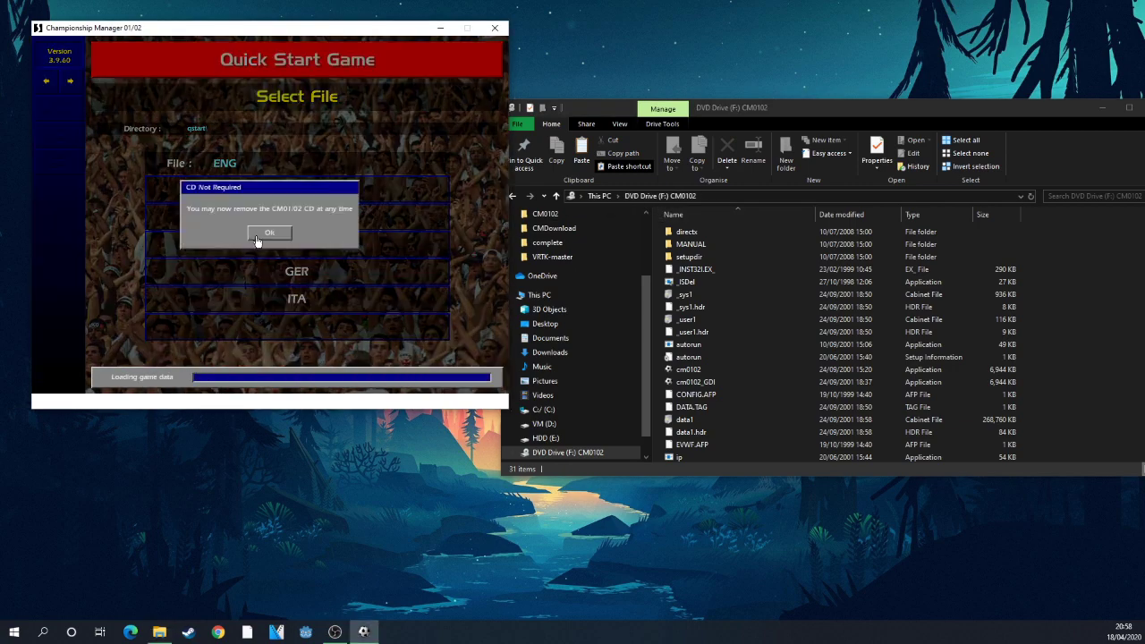
Dismiss CD Not Required and enter the manager name 'Whatever We Want In the game'
left_click(266, 234)
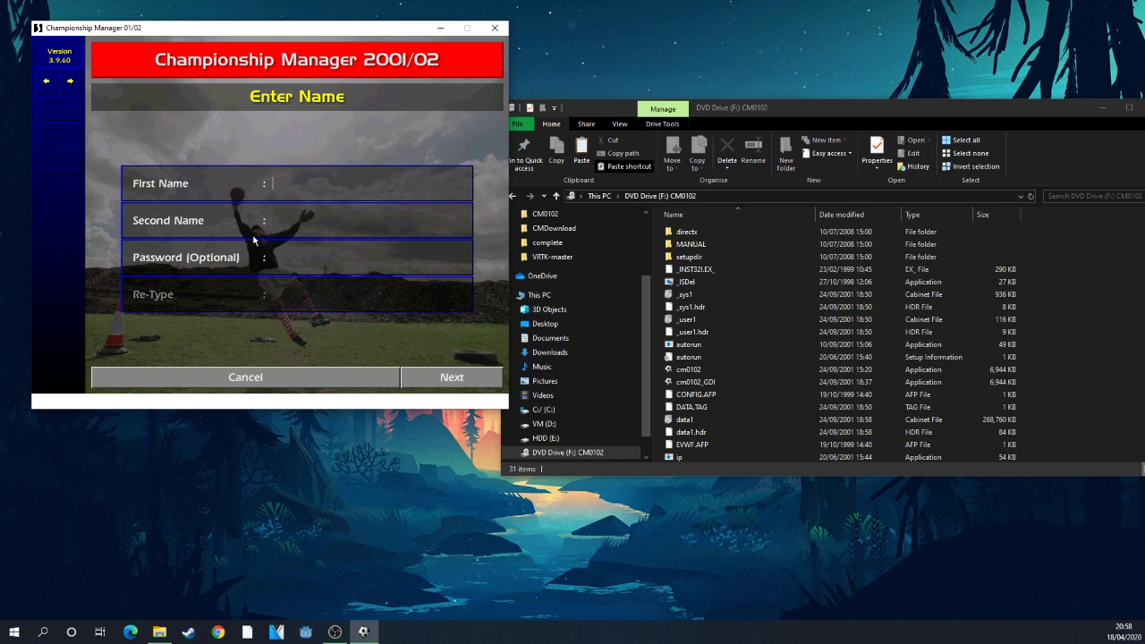
type("Whate")
key("BackSpace")
type("ve")
key("BackSpace")
key("BackSpace")
type("ever We ")
type("Want")
left_click(297, 231)
type("In the d")
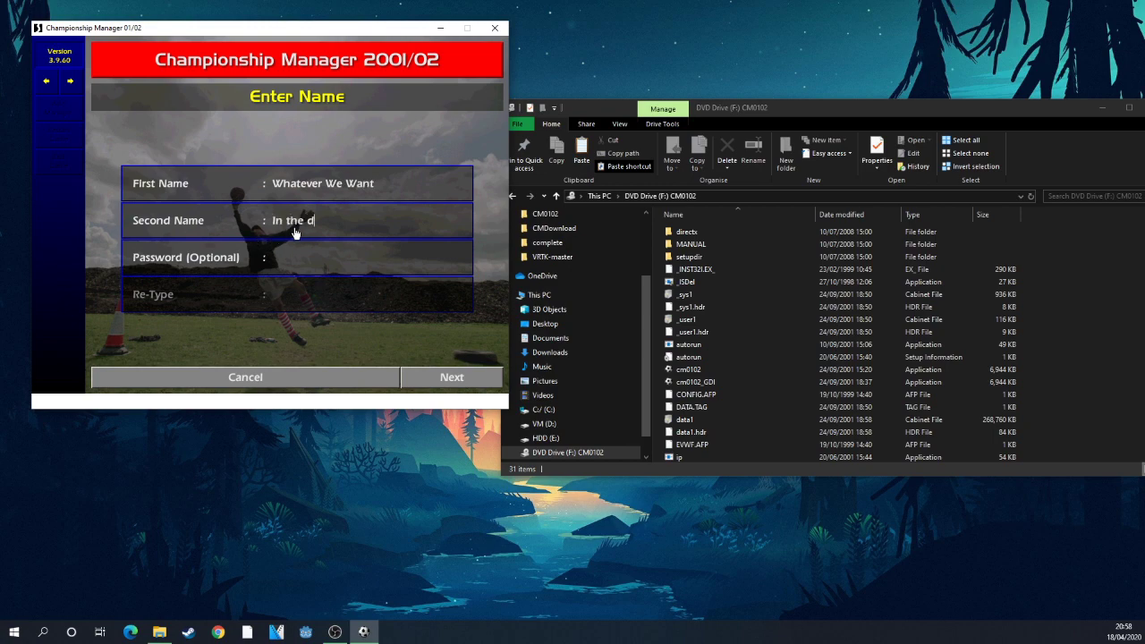
type("ame")
Choose English nationality, take control of Cheltenham Town and finish setup
left_click(440, 375)
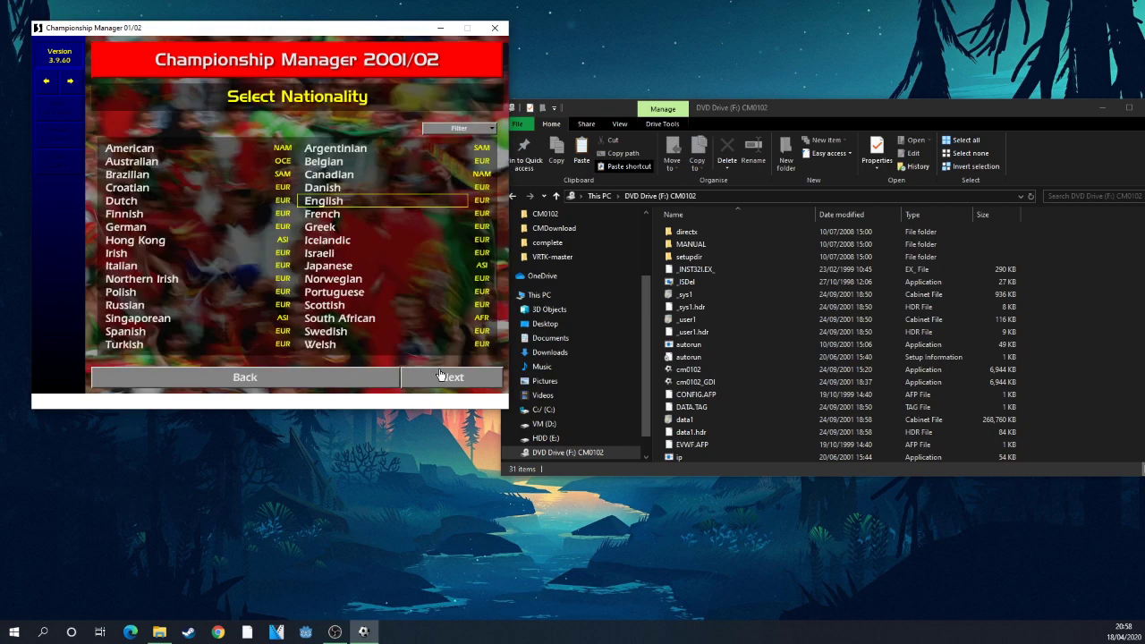
left_click(438, 373)
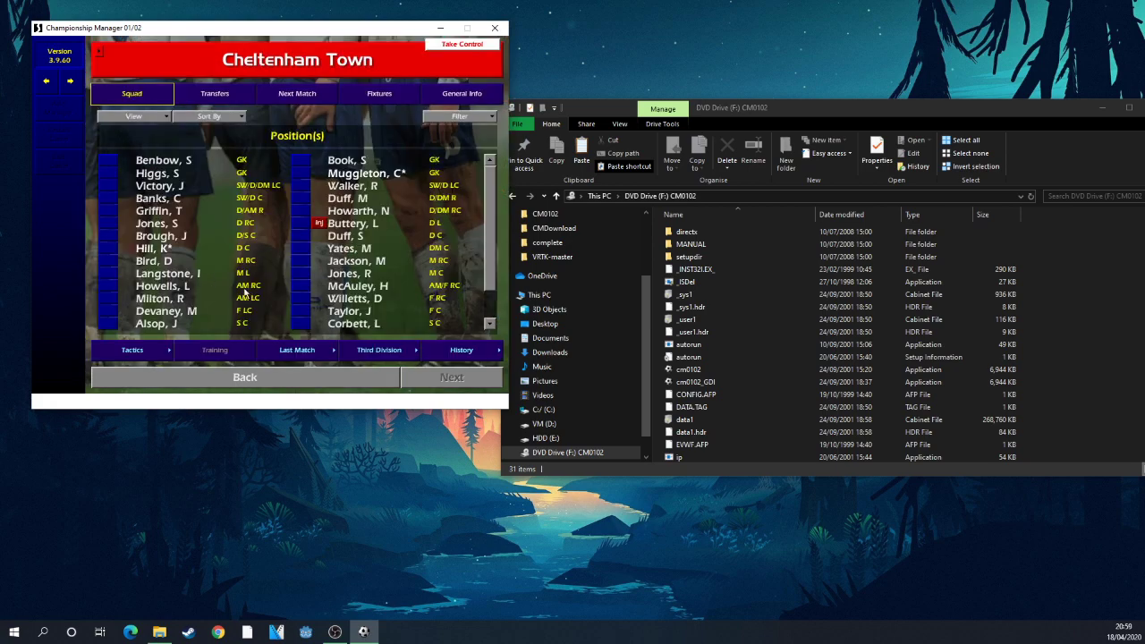
left_click(465, 46)
left_click(450, 377)
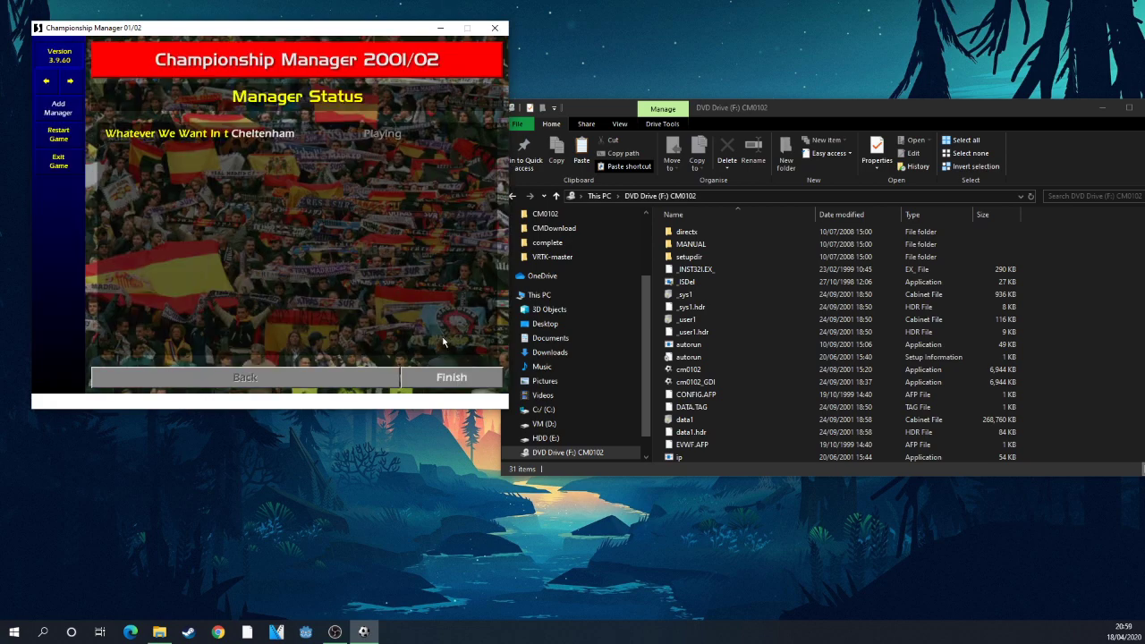
left_click(451, 377)
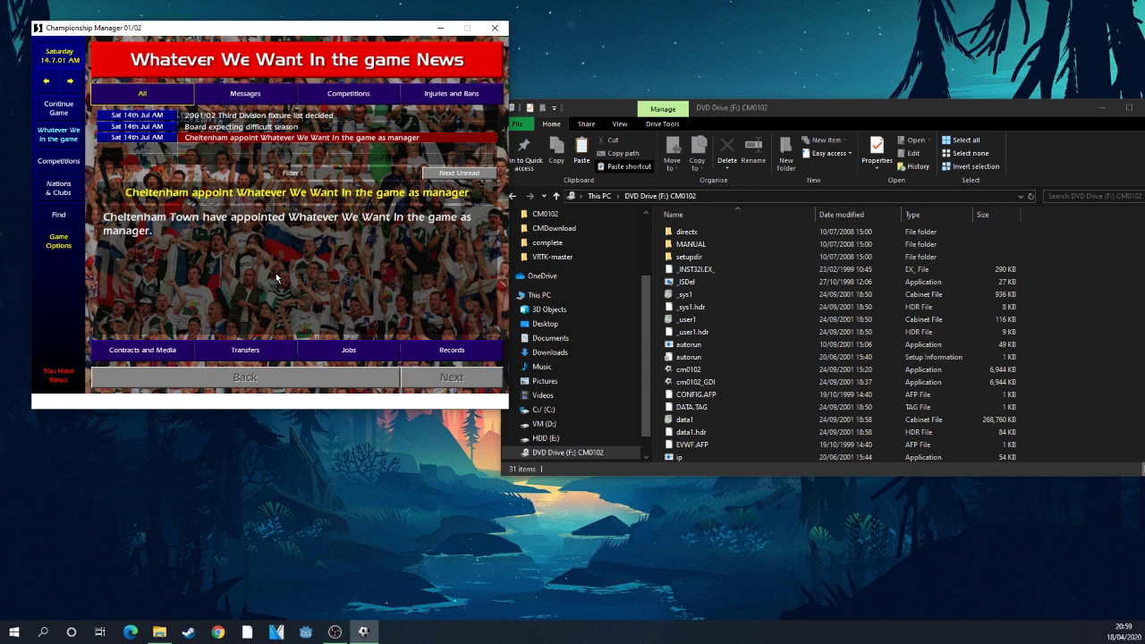